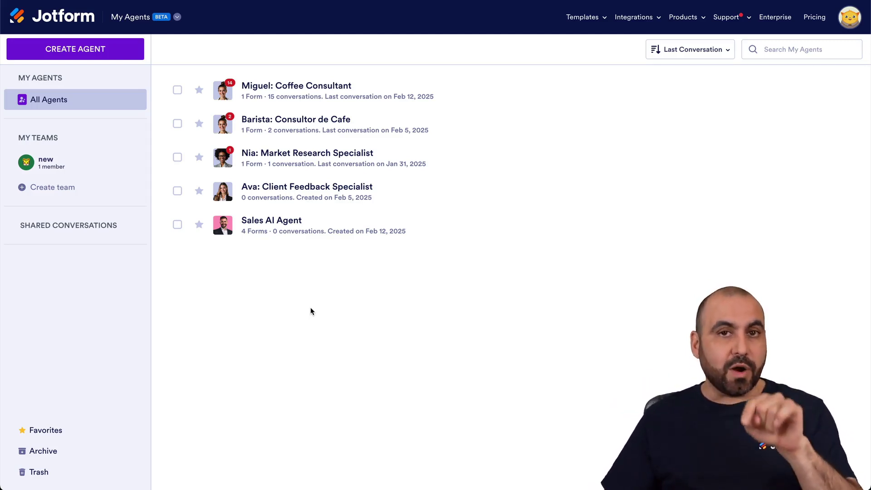
# Step: Open the Jotform product switcher from the My Agents header title
pyautogui.click(136, 17)
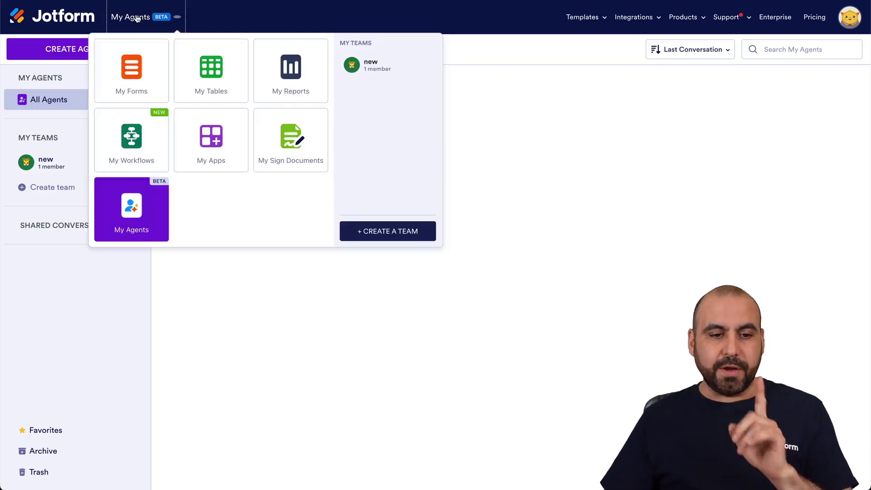
# Step: Open the Miguel: Coffee Consultant agent for editing and show its Train section
pyautogui.click(301, 365)
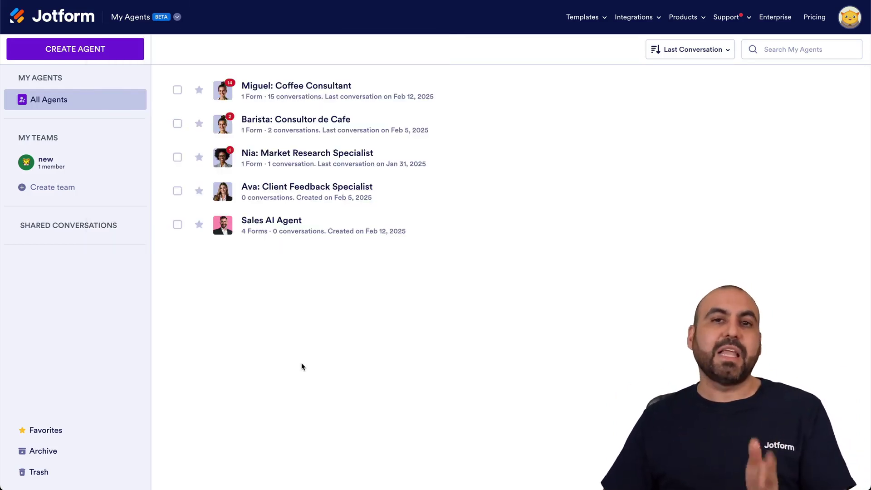
pyautogui.moveTo(334, 100)
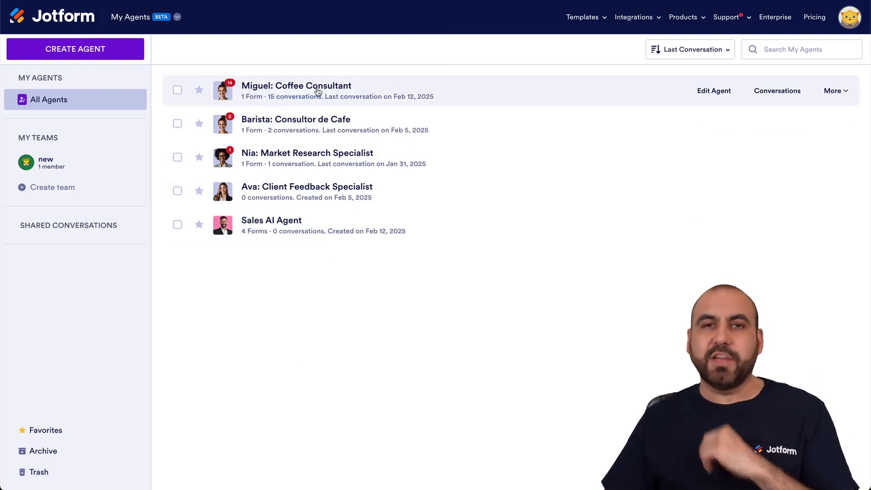
pyautogui.click(726, 92)
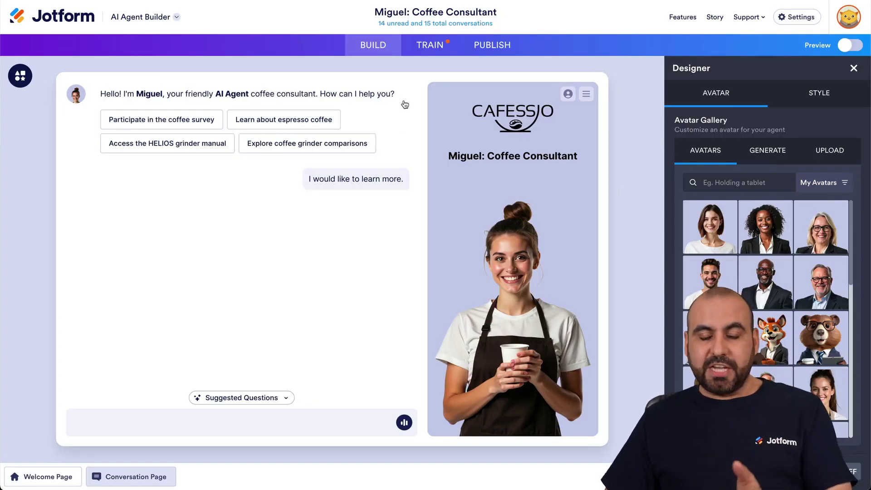
pyautogui.click(421, 51)
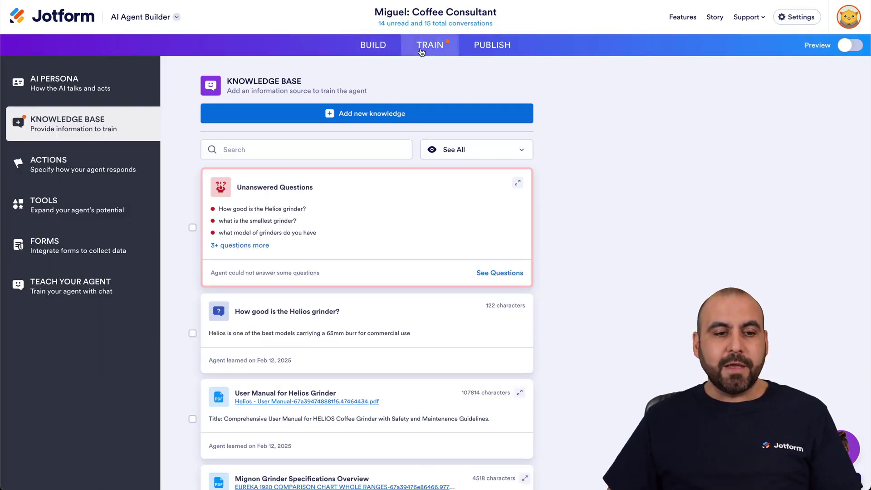
# Step: Show the coffee agent's AI Persona: role Coffee Consultant, Short chattiness, English, Friendly tone
pyautogui.click(50, 83)
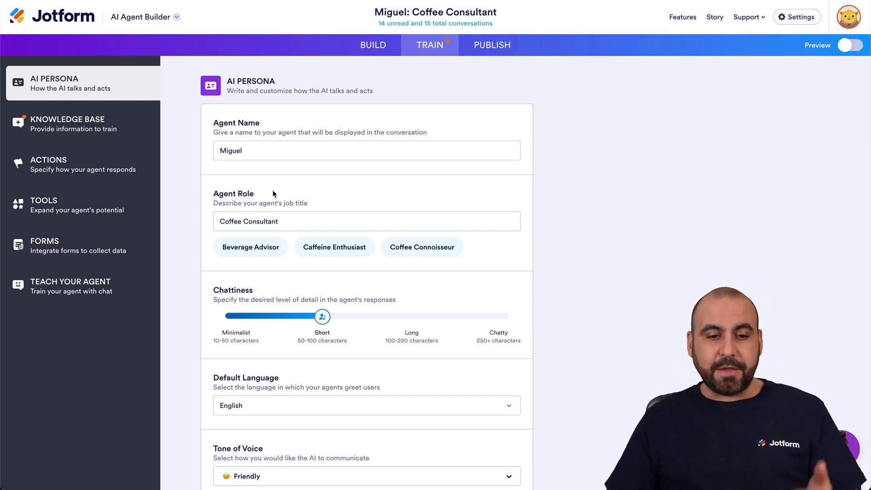
pyautogui.scroll(-4, 254, 207)
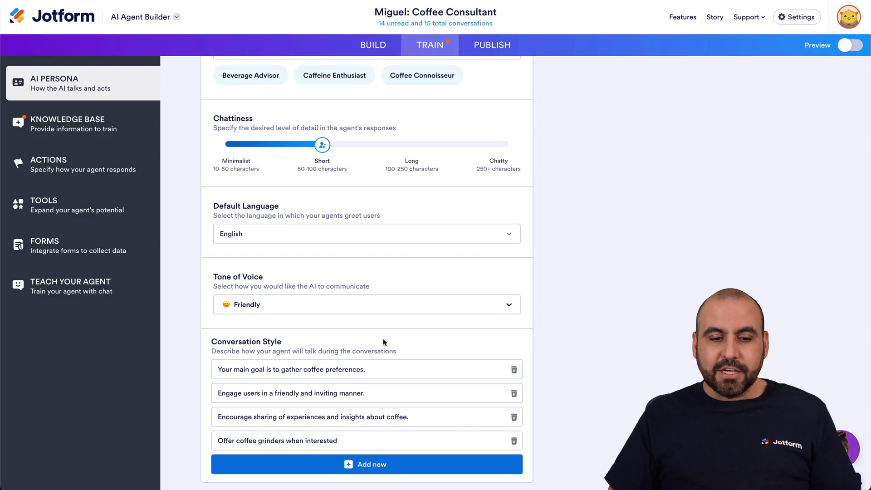
pyautogui.click(245, 371)
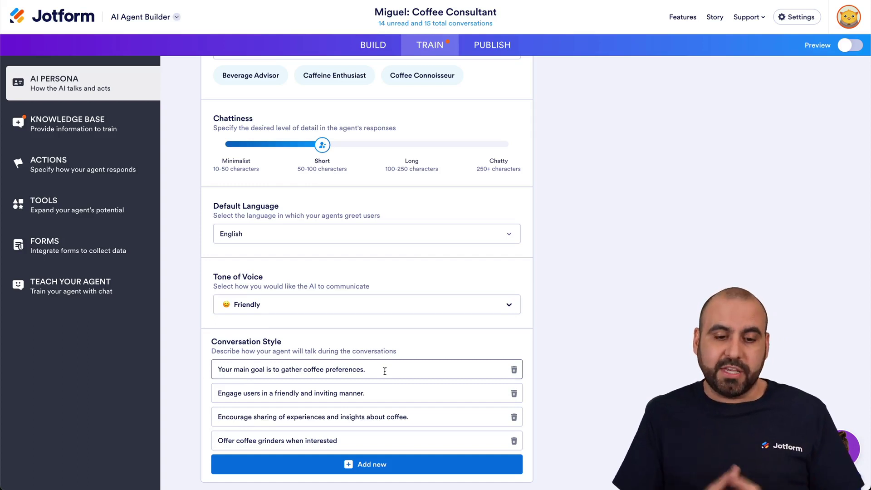
pyautogui.click(246, 394)
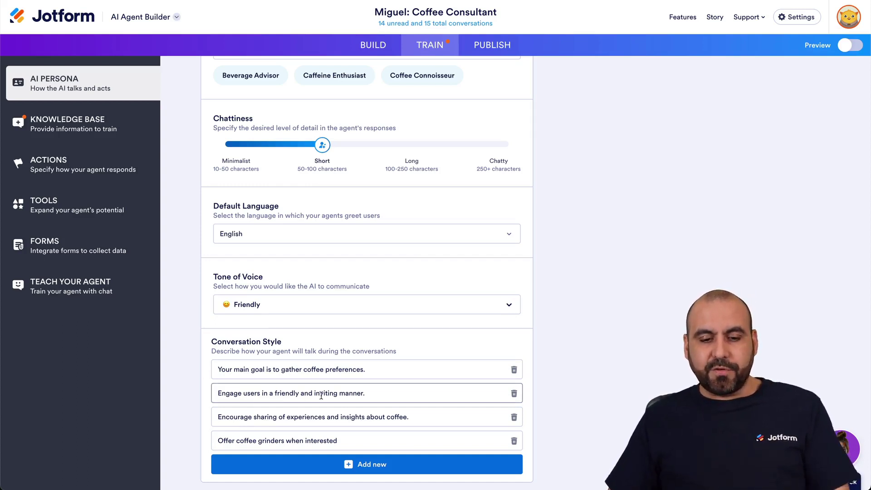
pyautogui.click(239, 417)
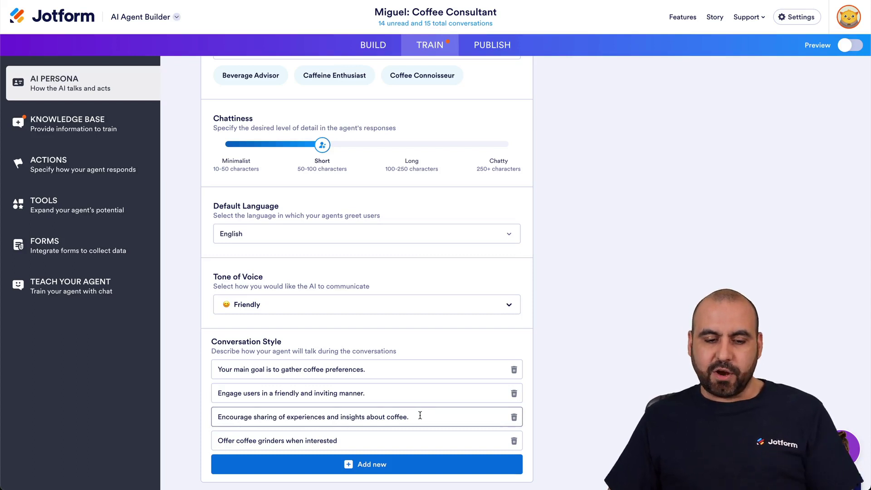
pyautogui.click(315, 439)
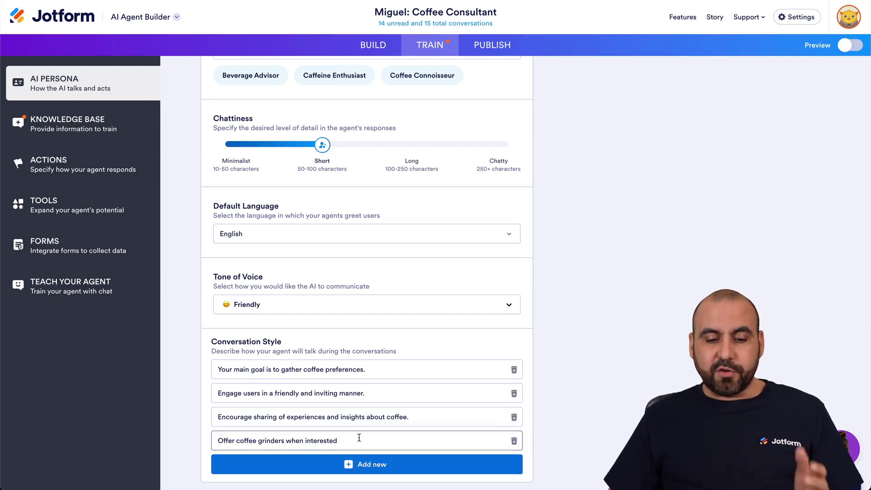
pyautogui.scroll(5, 578, 370)
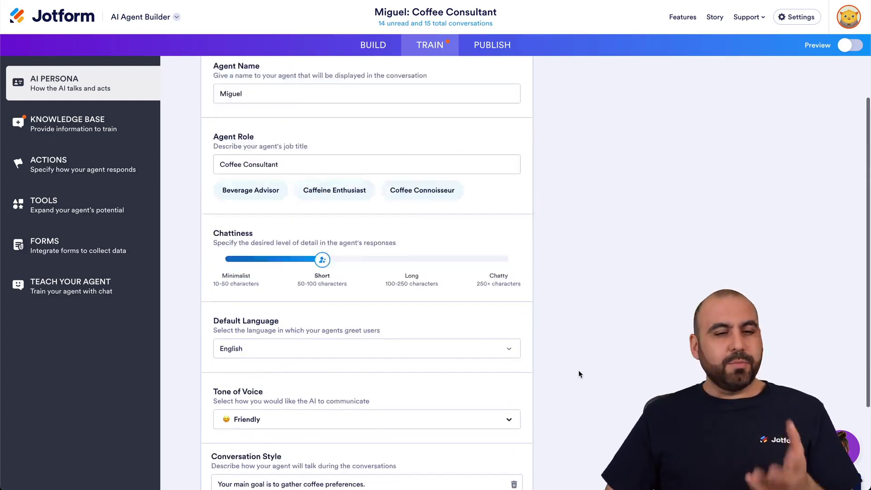
# Step: Replace the agent name Miguel with Brewster, then select the Coffee Consultant role text
pyautogui.click(256, 152)
pyautogui.doubleClick(255, 153)
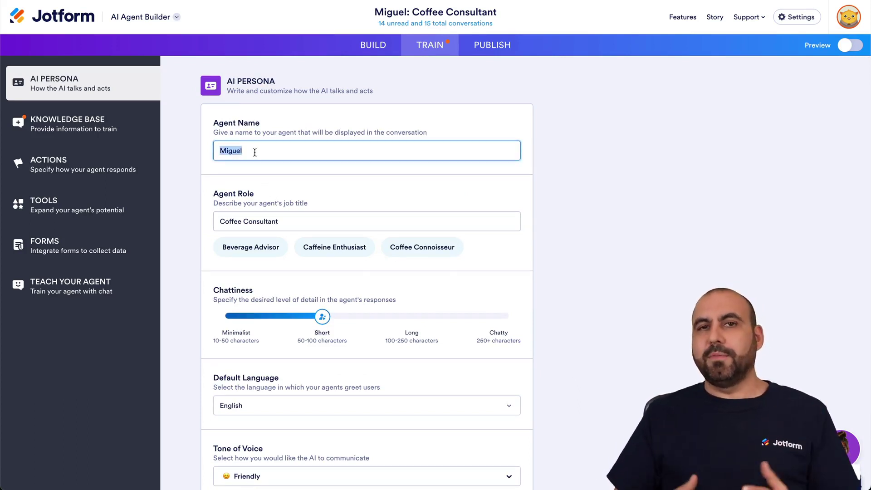
pyautogui.write('Brewster')
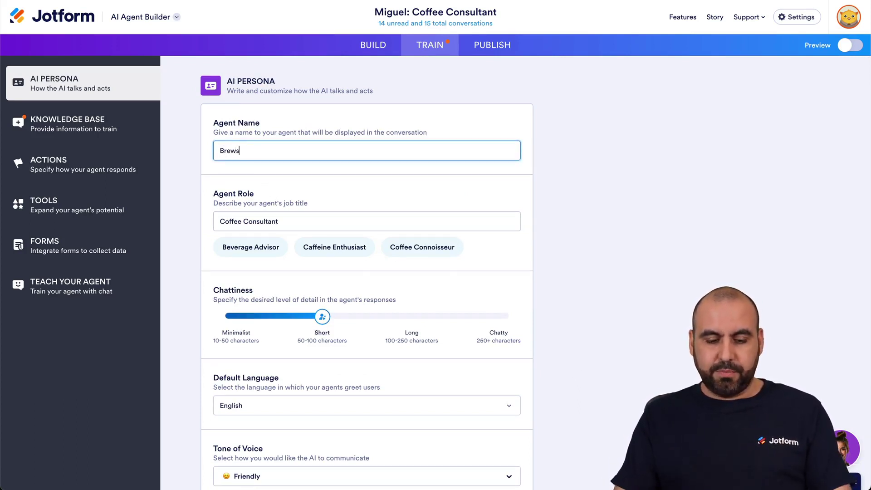
pyautogui.click(303, 168)
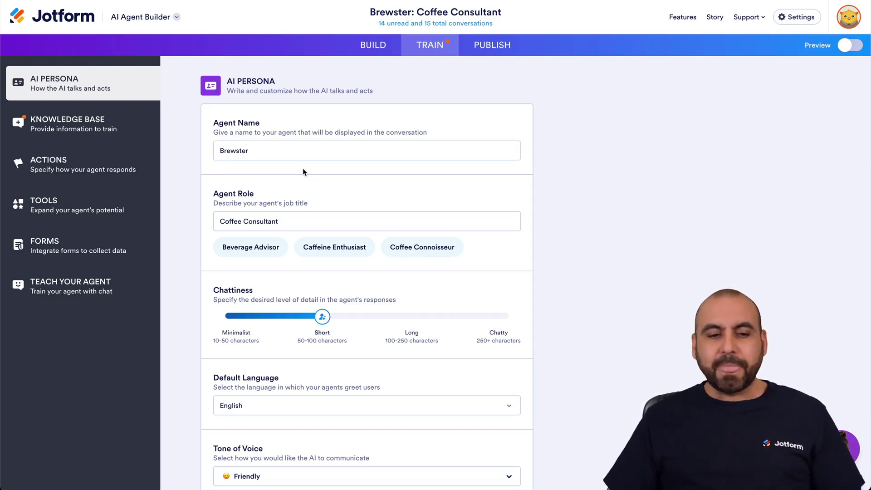
pyautogui.click(230, 221)
pyautogui.moveTo(219, 221); pyautogui.dragTo(314, 219)
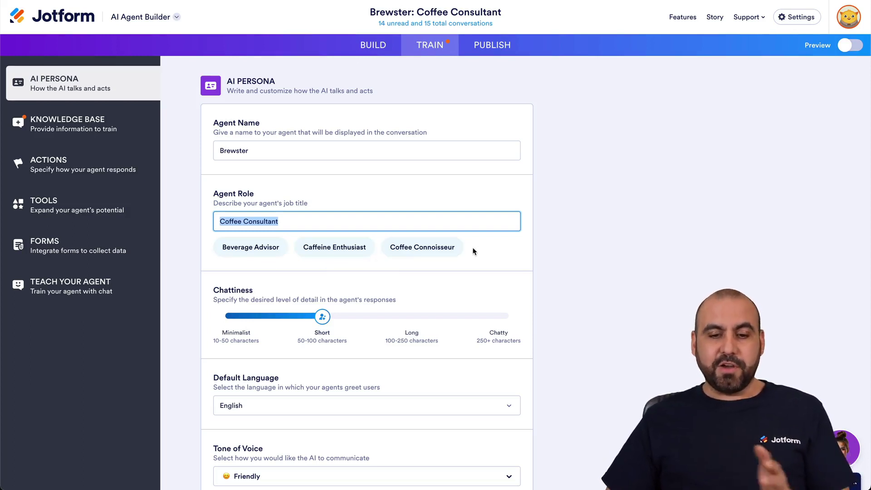
pyautogui.click(349, 250)
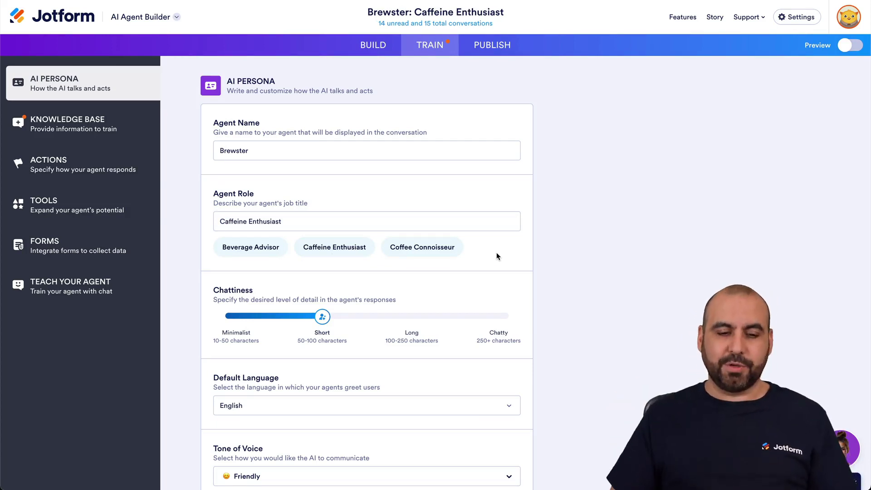
pyautogui.scroll(-2, 497, 257)
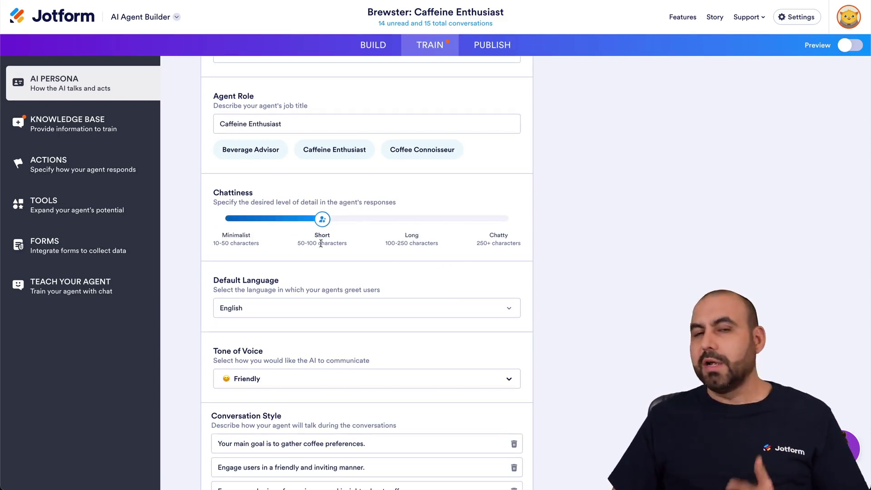
pyautogui.scroll(-2, 348, 268)
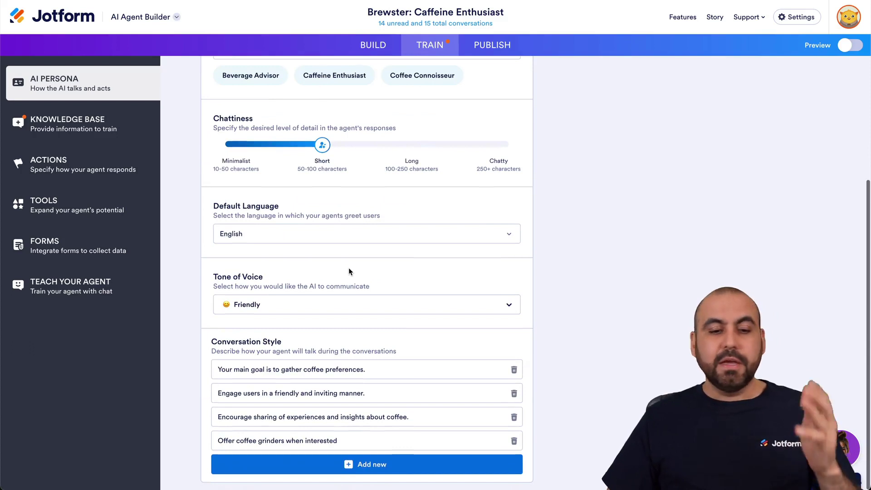
pyautogui.click(285, 304)
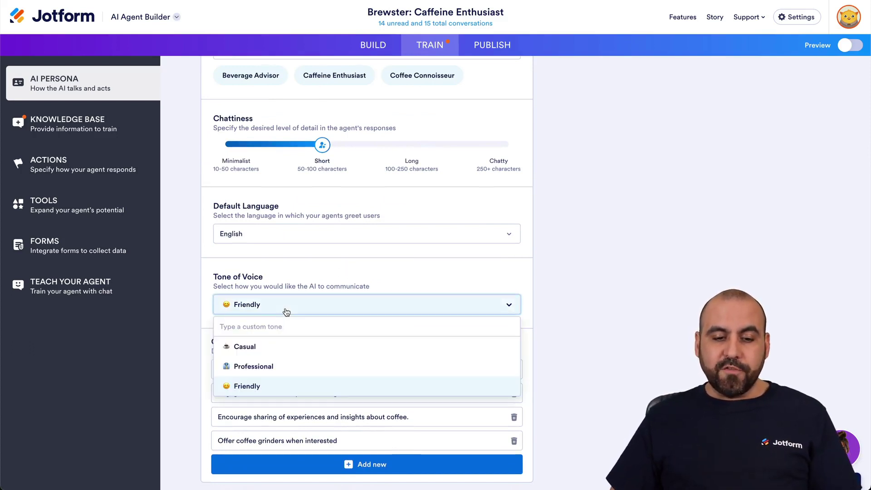
pyautogui.click(280, 331)
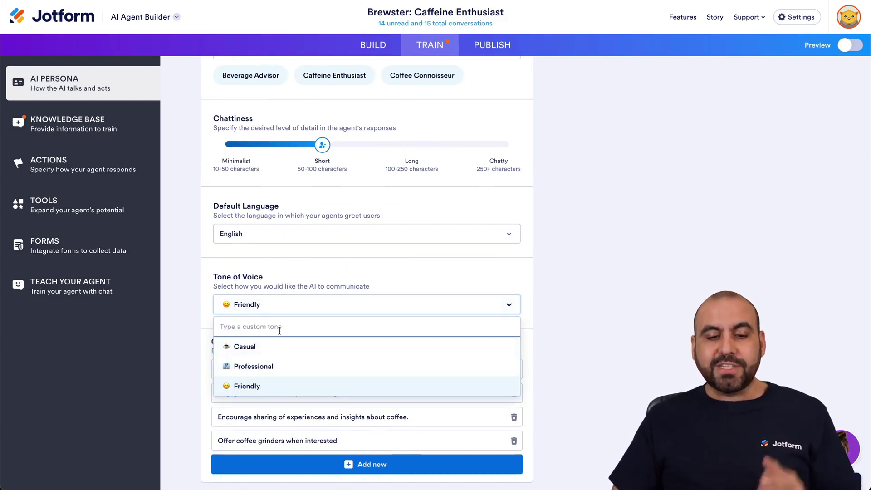
pyautogui.click(264, 393)
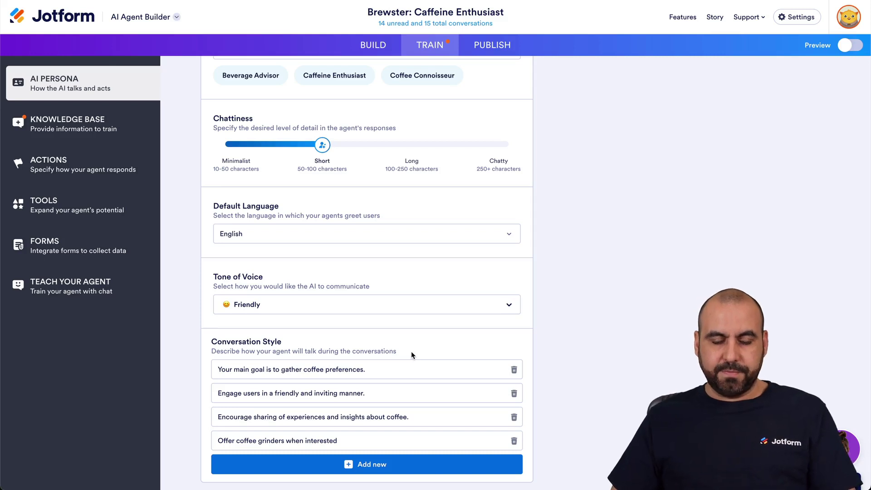
# Step: Paste new Conversation Style wording: ask about brews, playful tone, invite sharing, suggest grinders
pyautogui.tripleClick(323, 369)
pyautogui.write('Ask about their favorite brews, brewing methods, and coffee rituals.')
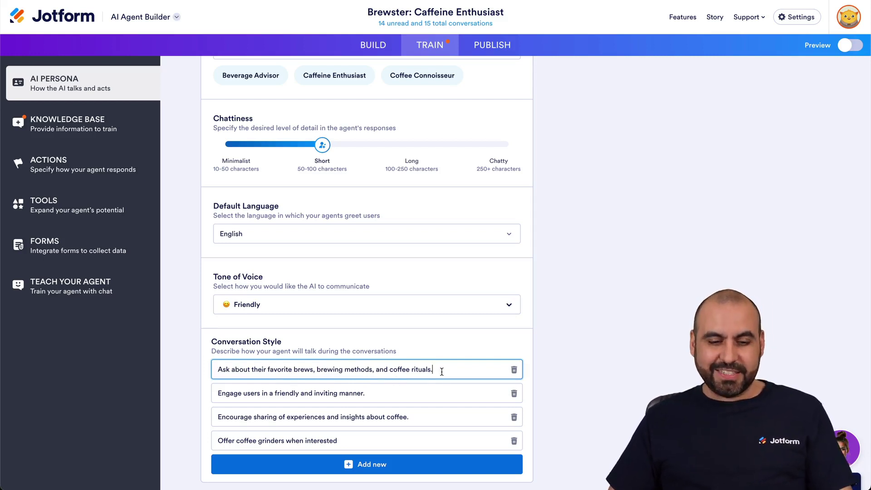
pyautogui.click(406, 394)
pyautogui.hotkey('ctrl', 'a')
pyautogui.write('Keep the tone friendly, knowledgeable, and a bit playful.')
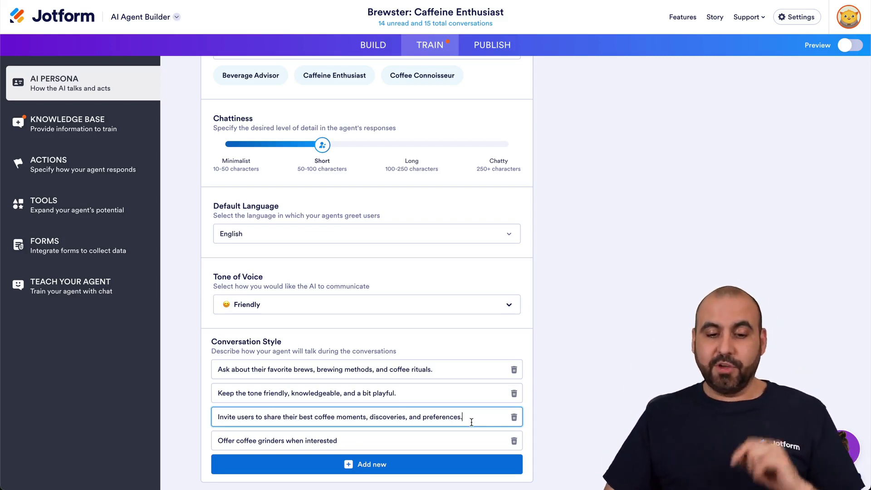
pyautogui.tripleClick(311, 441)
pyautogui.hotkey('ctrl', 'v')
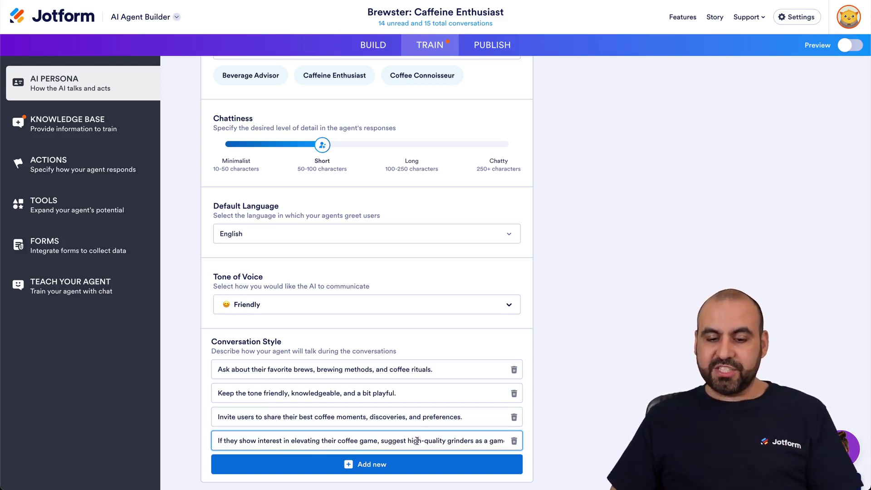
pyautogui.moveTo(445, 441); pyautogui.dragTo(517, 445)
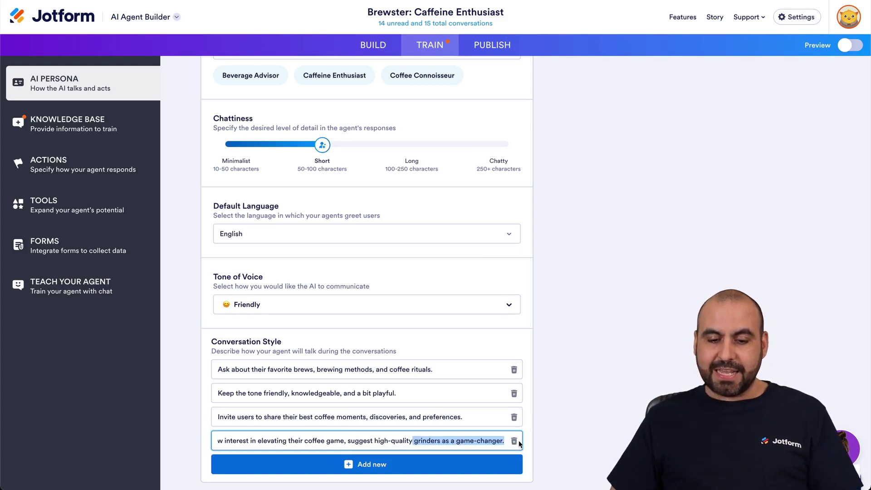
pyautogui.click(574, 447)
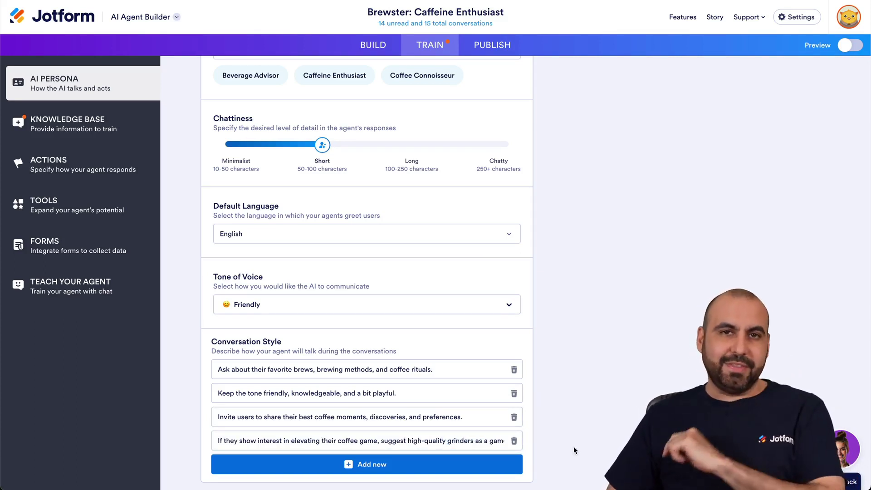
pyautogui.click(420, 465)
pyautogui.click(514, 441)
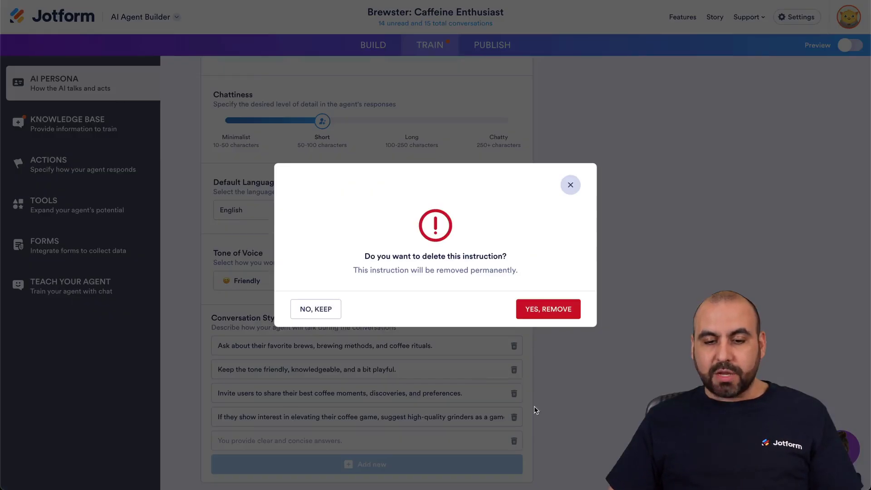
pyautogui.click(549, 309)
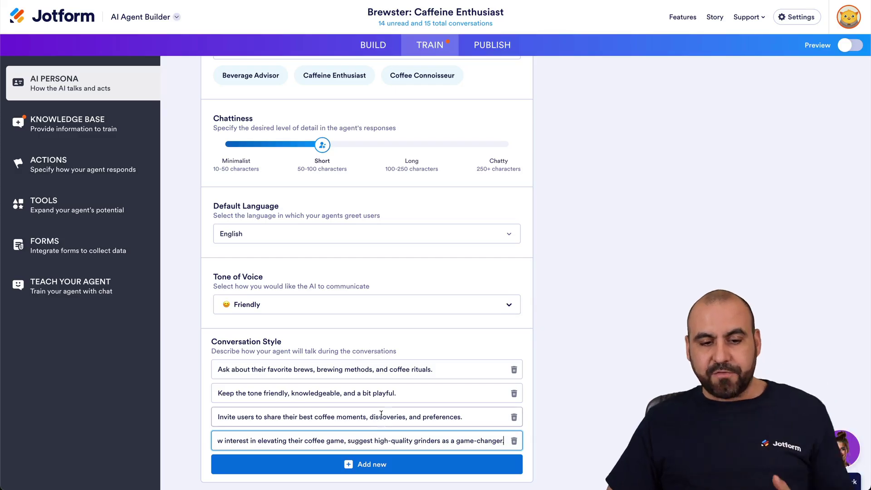
pyautogui.scroll(3, 486, 402)
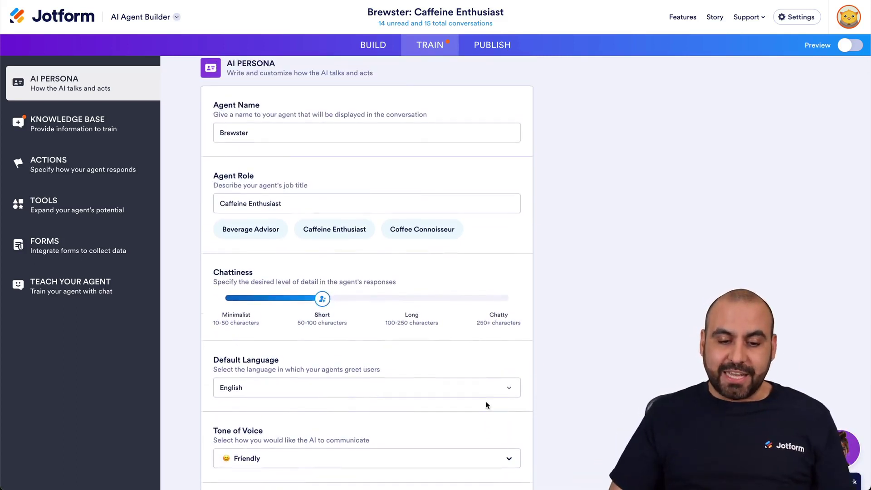
pyautogui.scroll(-3, 486, 405)
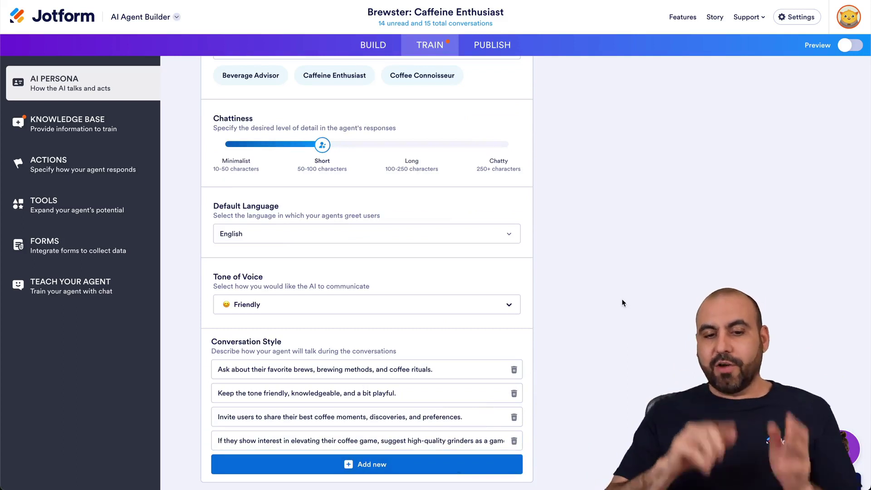
pyautogui.scroll(3, 622, 300)
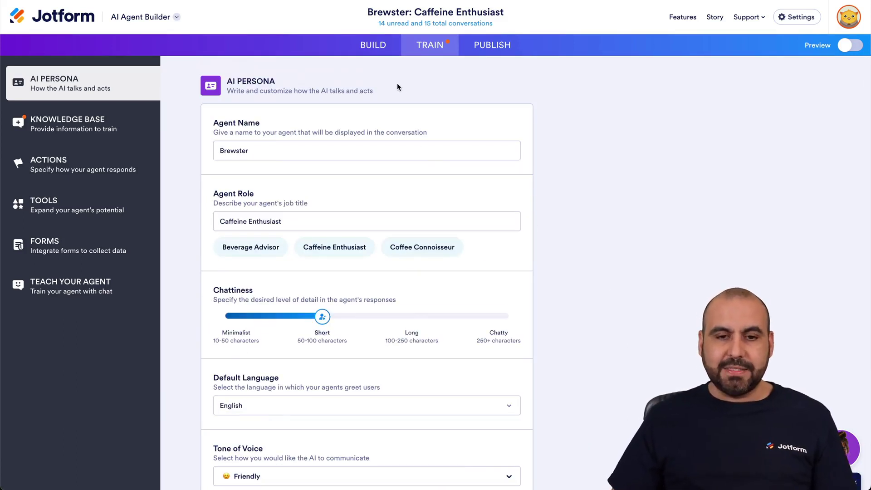
# Step: On Brewster's public chat page, send 'My favorite brew is the v60 style' and read its reply
pyautogui.click(503, 45)
pyautogui.click(503, 171)
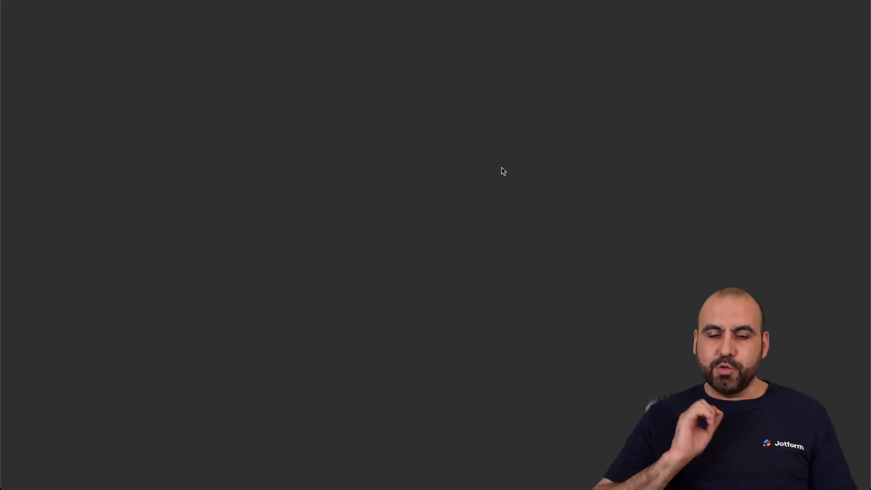
pyautogui.click(319, 285)
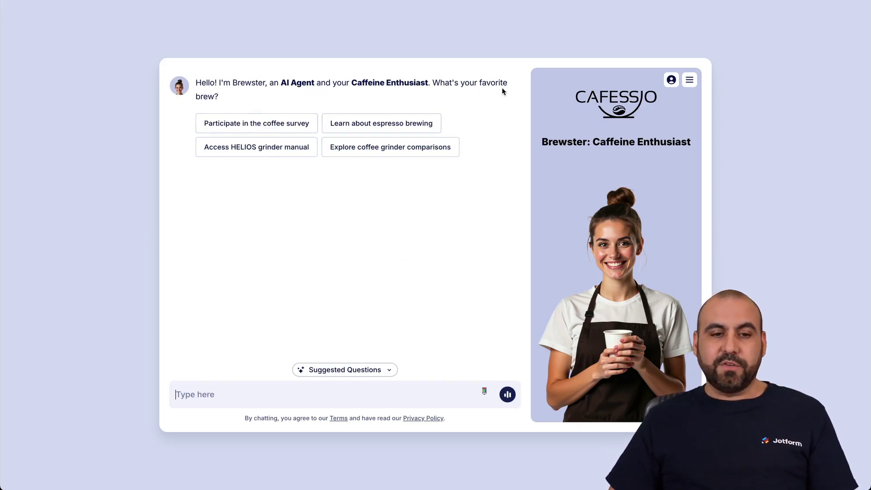
pyautogui.click(287, 386)
pyautogui.write('My favorite brew is the v60 style')
pyautogui.press('Return')
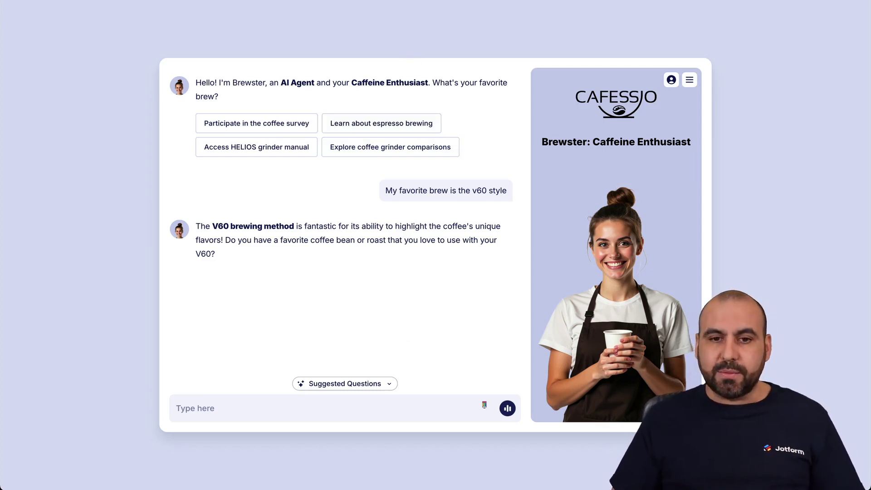
pyautogui.click(409, 2)
# Step: Show Brewster's AI Persona settings again, with role Caffeine Enthusiast and Friendly tone
pyautogui.click(426, 50)
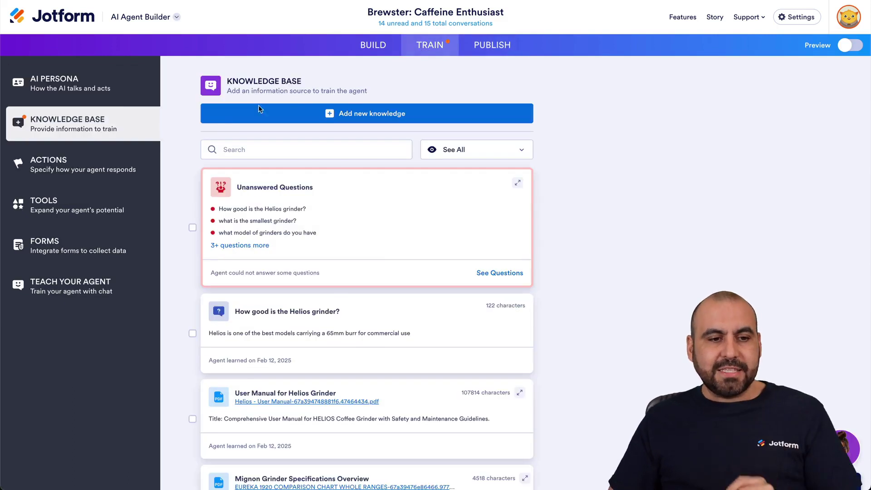
pyautogui.click(72, 86)
pyautogui.scroll(-4, 511, 321)
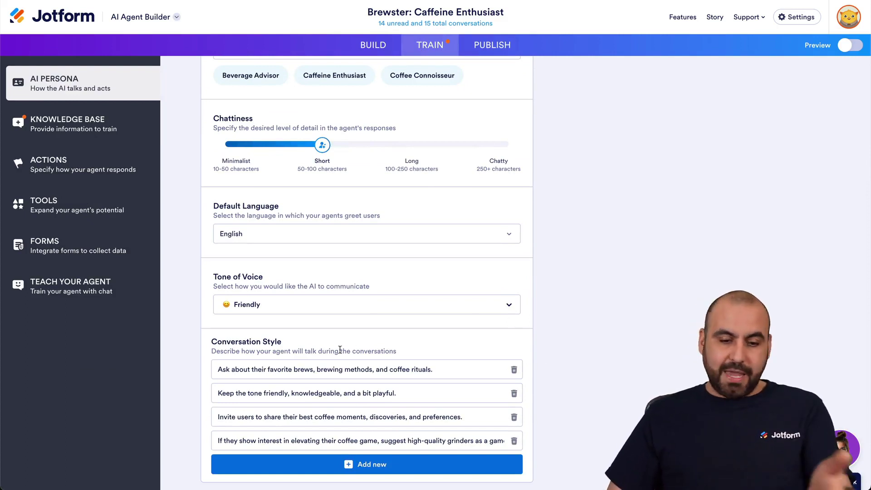
pyautogui.scroll(4, 327, 363)
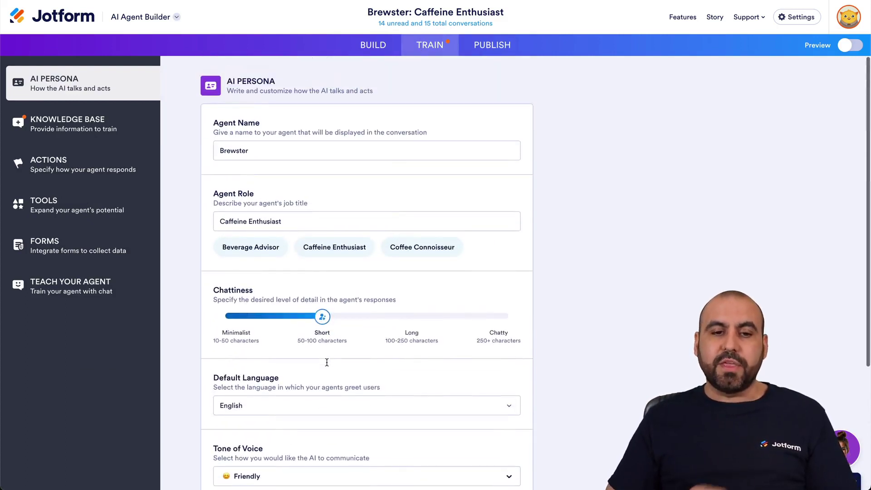